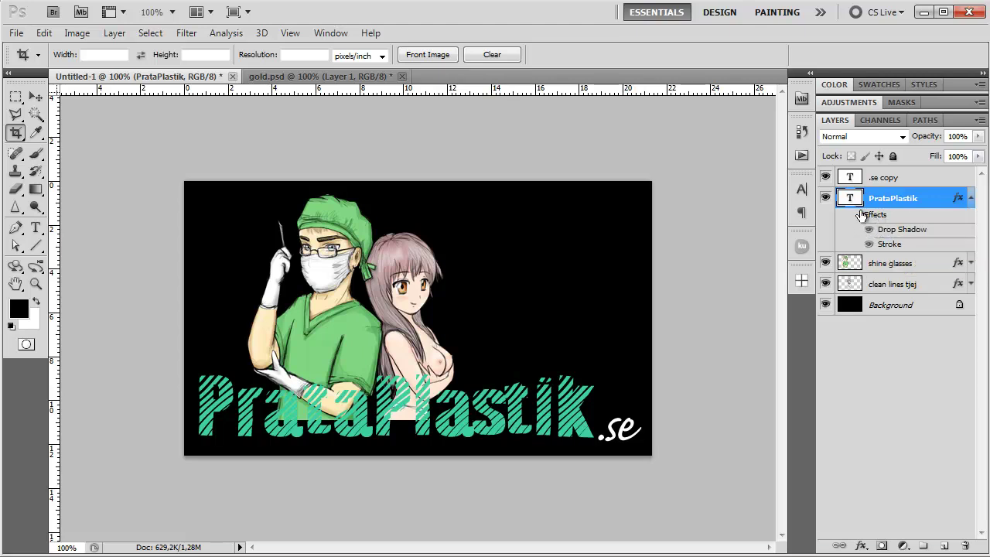
- Toggle the PrataPlastik effects off and on so the white Stroke shows alongside the Drop Shadow
click(855, 214)
click(870, 244)
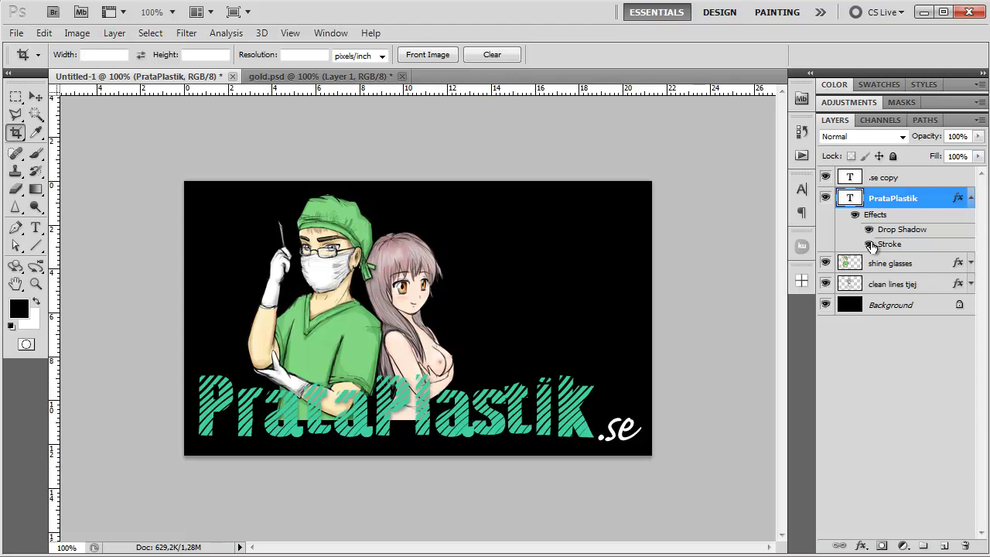
click(869, 244)
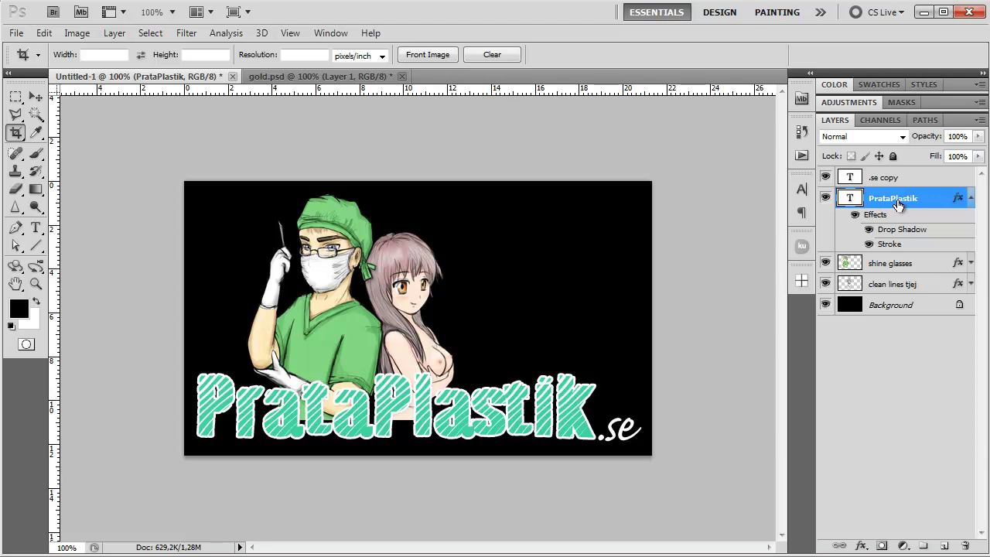
- Zoom in to 400% on the lettering beside the girl's arm
click(36, 284)
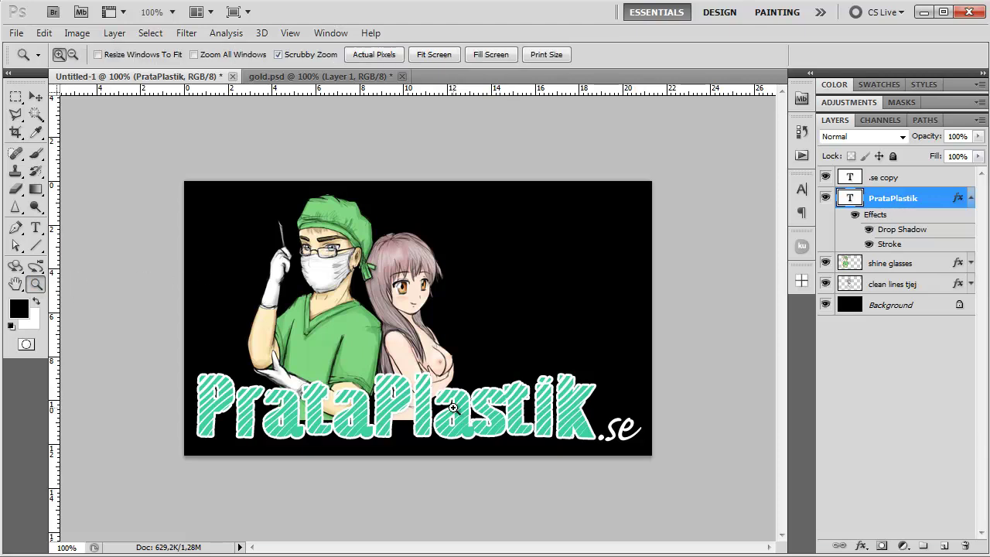
click(433, 388)
click(426, 441)
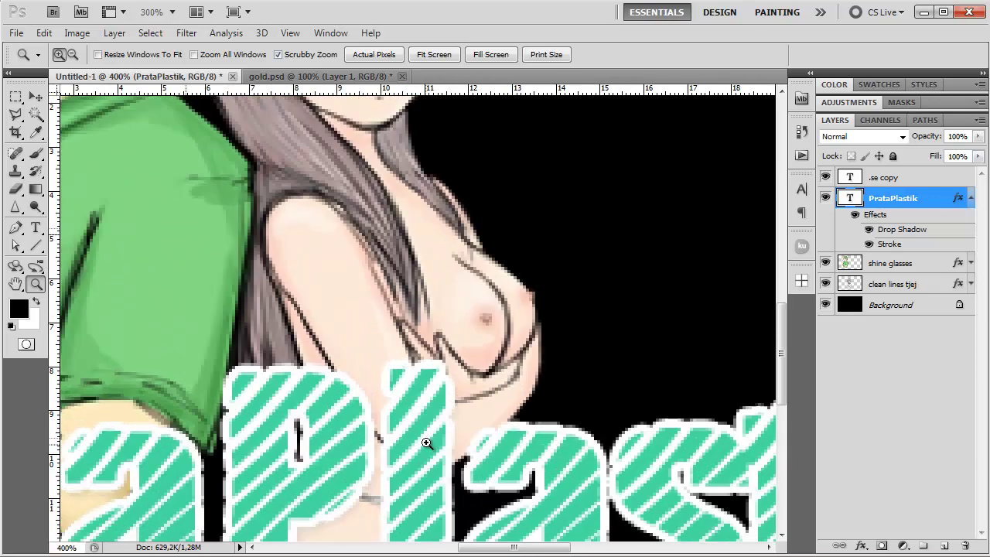
click(435, 432)
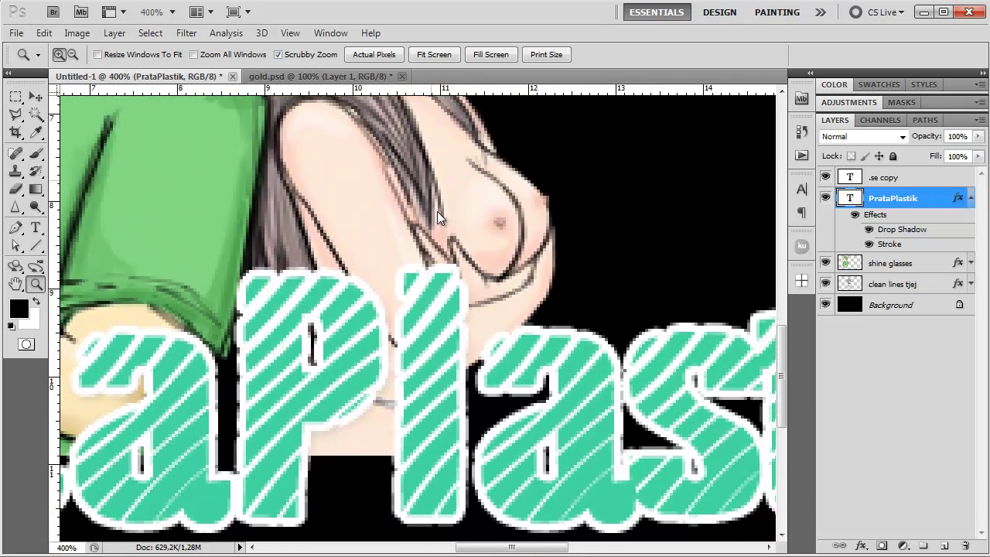
- Switch to the Brush and scroll around the magnified lettering
key(b)
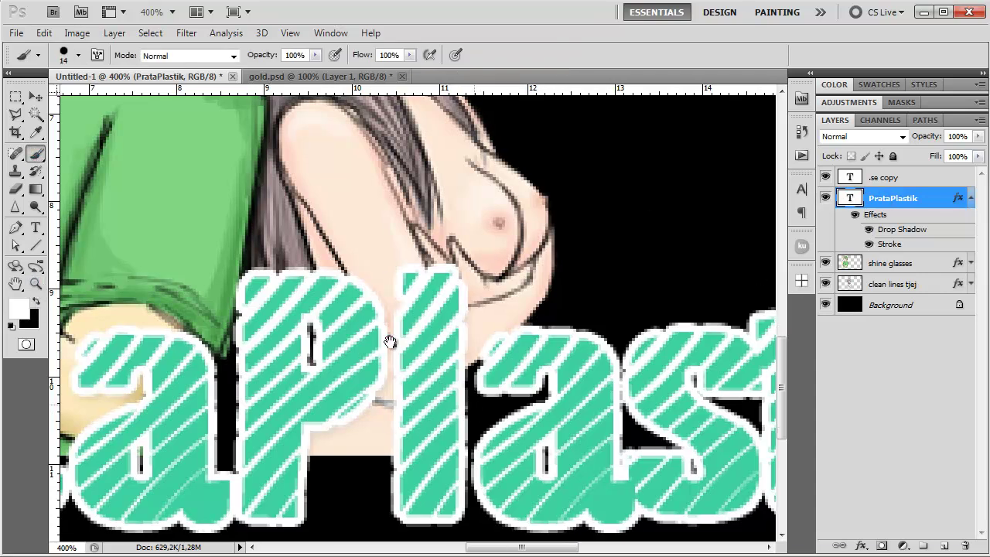
scroll(775, 248, down, 3)
scroll(776, 247, right, 5)
scroll(607, 359, up, 5)
scroll(555, 294, down, 2)
scroll(536, 311, down, 2)
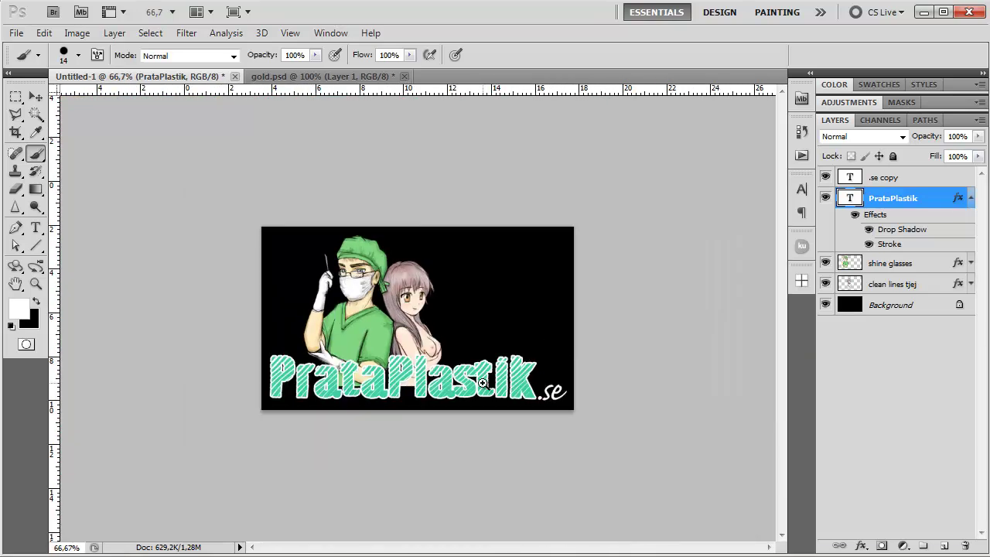
scroll(482, 383, up, 2)
- Open the PrataPlastik text for editing, preview the lettering, and commit it unchanged
double_click(849, 198)
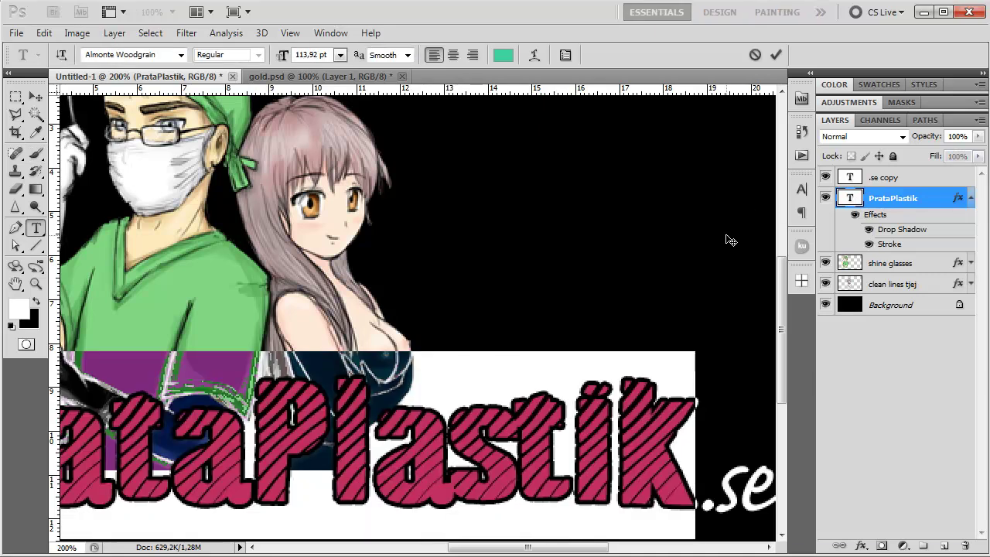
click(591, 374)
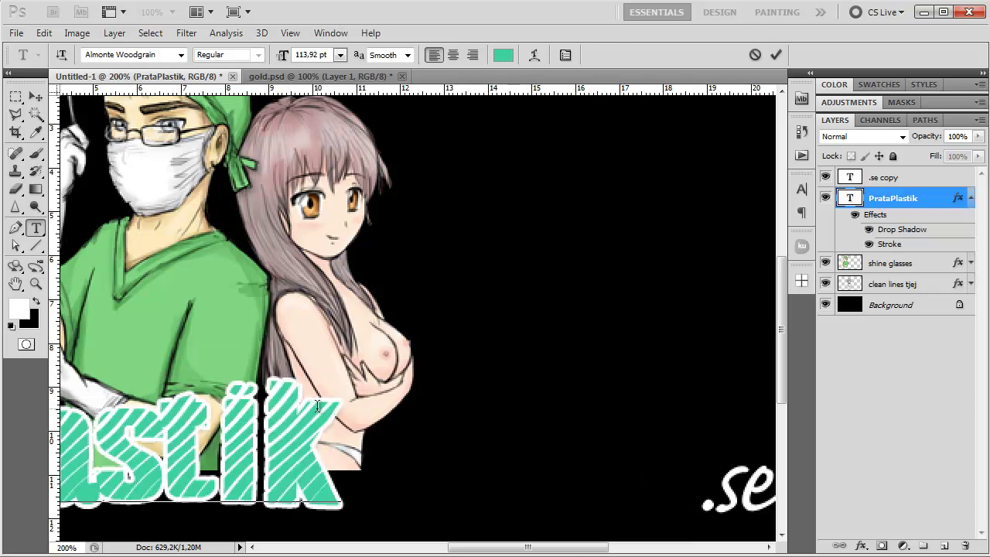
click(775, 55)
key(b)
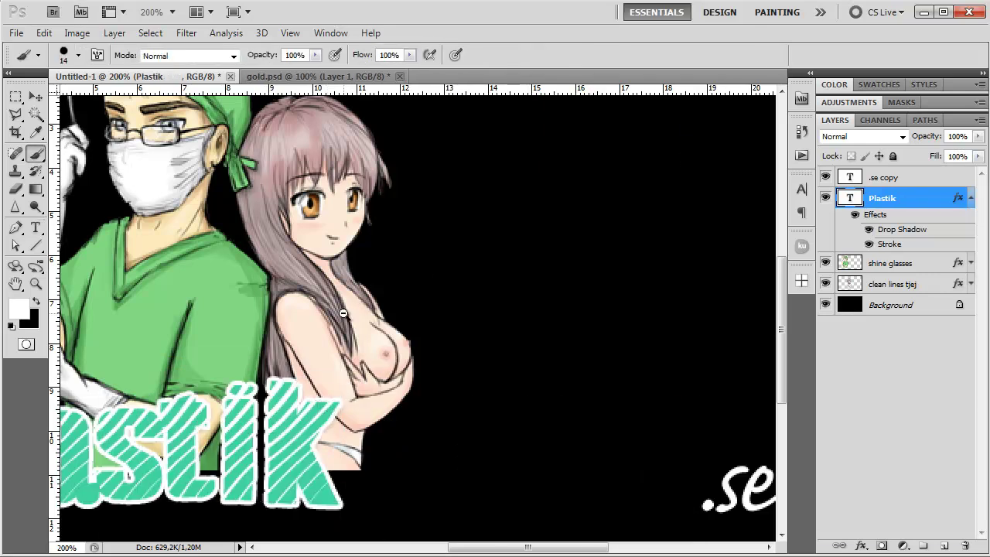
scroll(344, 314, down, 1)
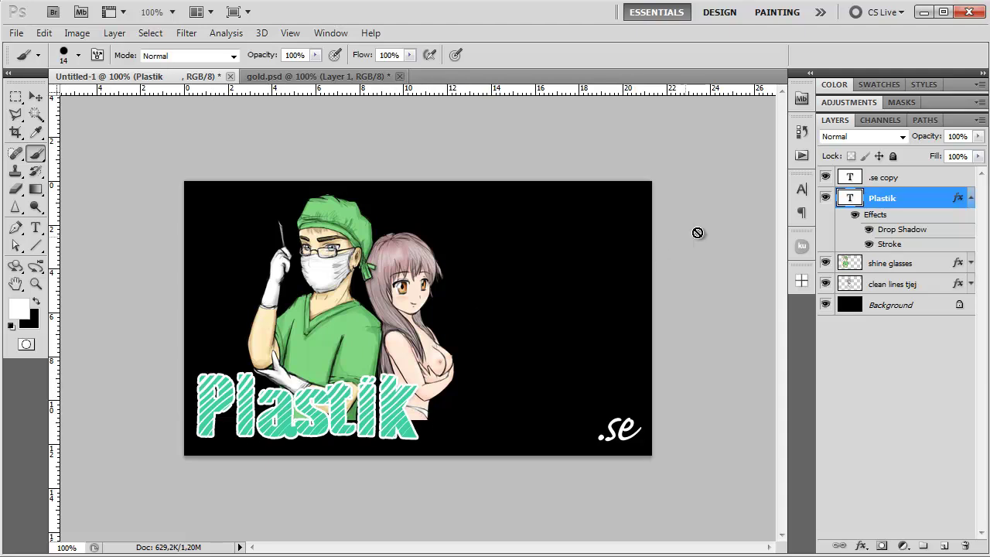
- Retype the logo text as Prataplastik, capitalise the second P, and commit
double_click(848, 198)
text(Prataplastik)
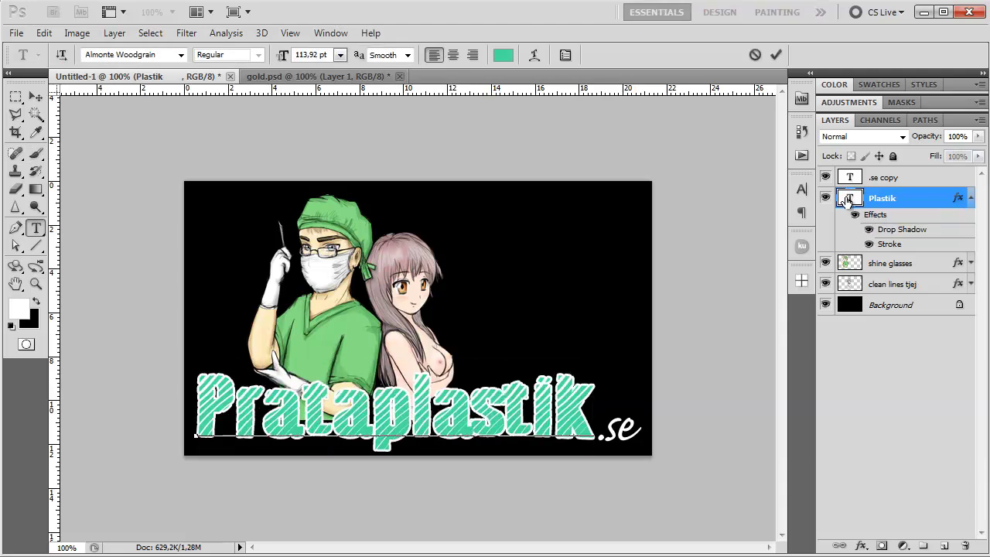
key(Left)
key(Left)
key(Left)
key(Left)
key(shift+Left)
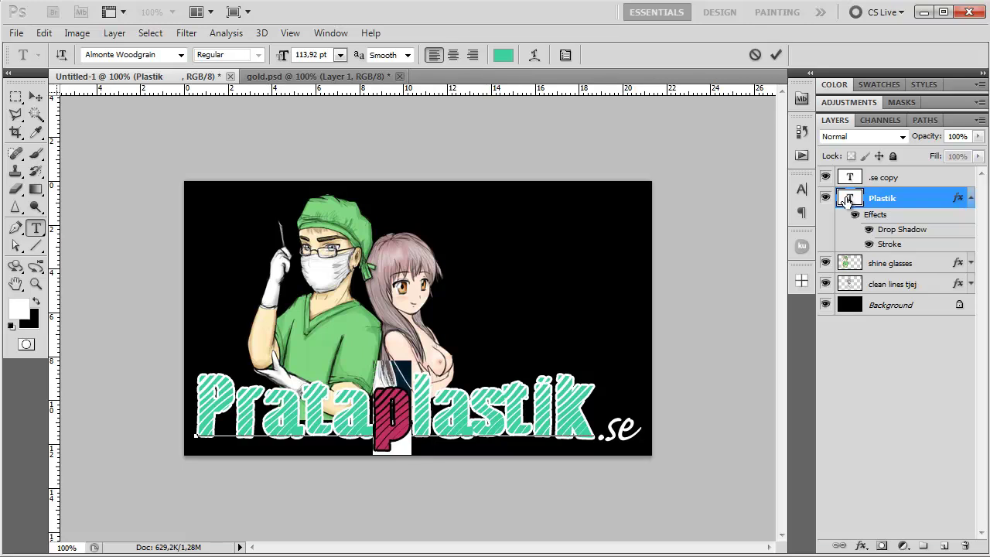
text(P)
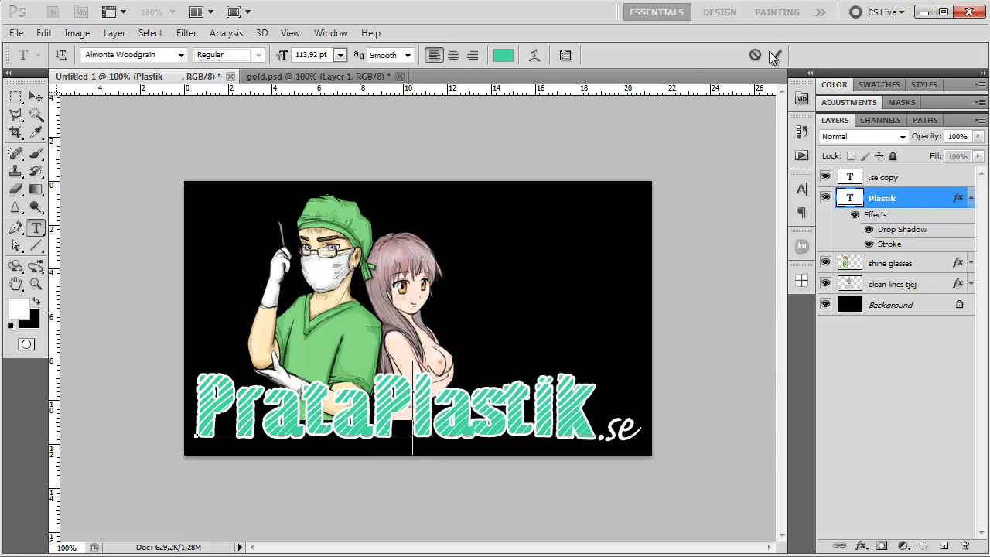
click(774, 55)
key(b)
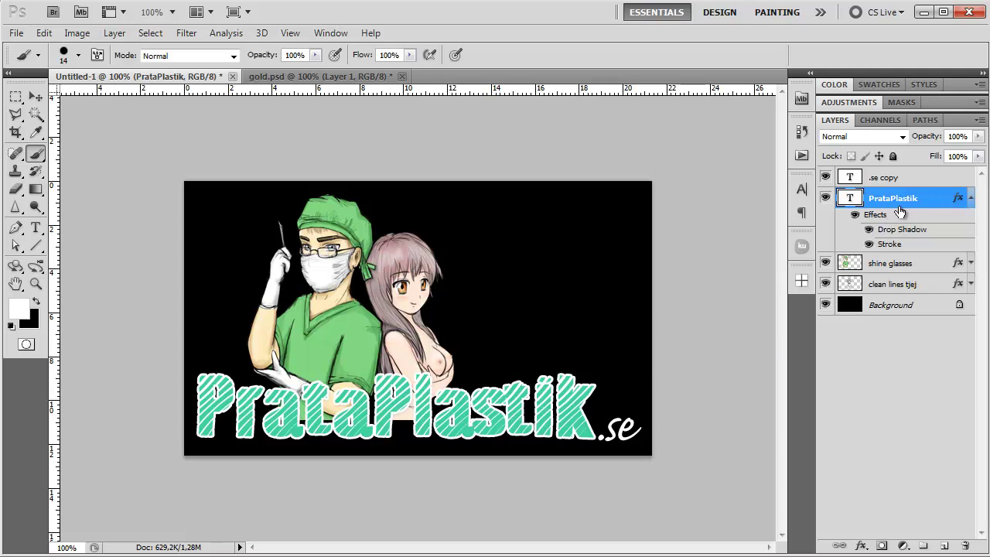
- Create Group 1, move the PrataPlastik layer into it, and add a white layer mask
click(923, 545)
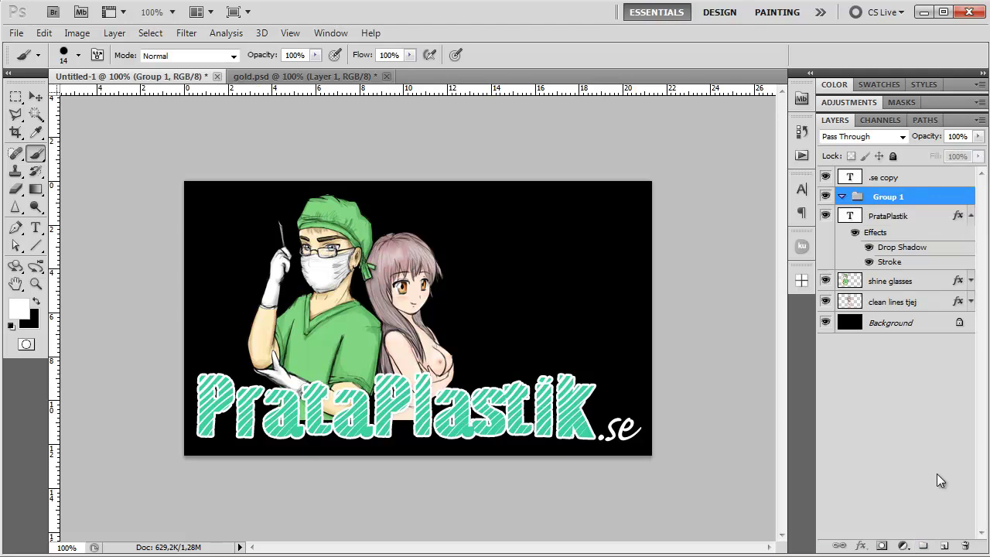
drag(860, 220, 885, 199)
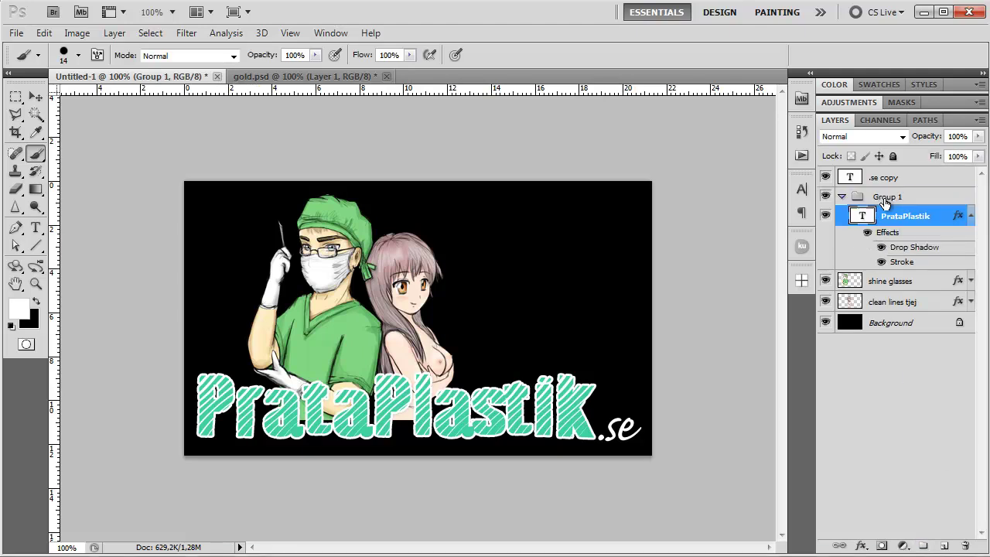
click(890, 199)
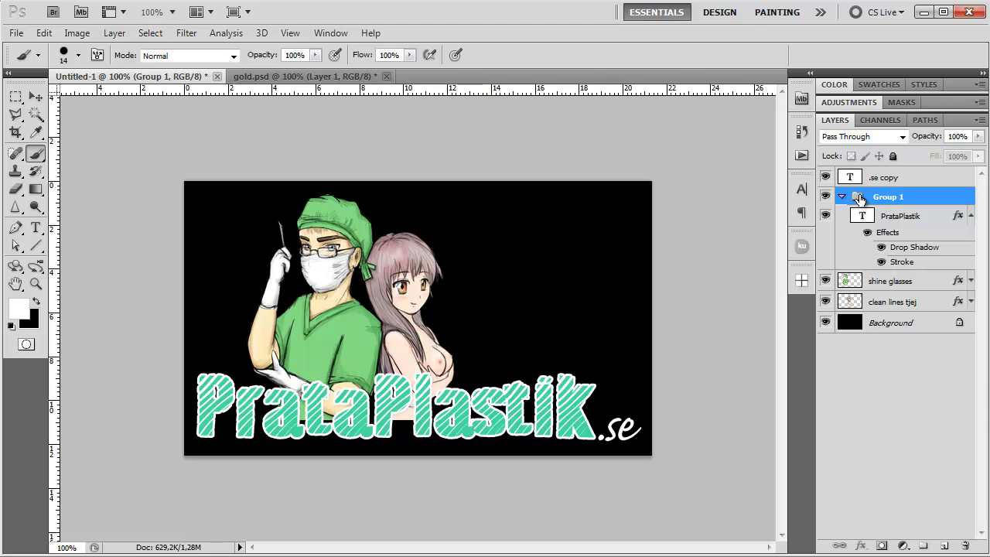
click(883, 546)
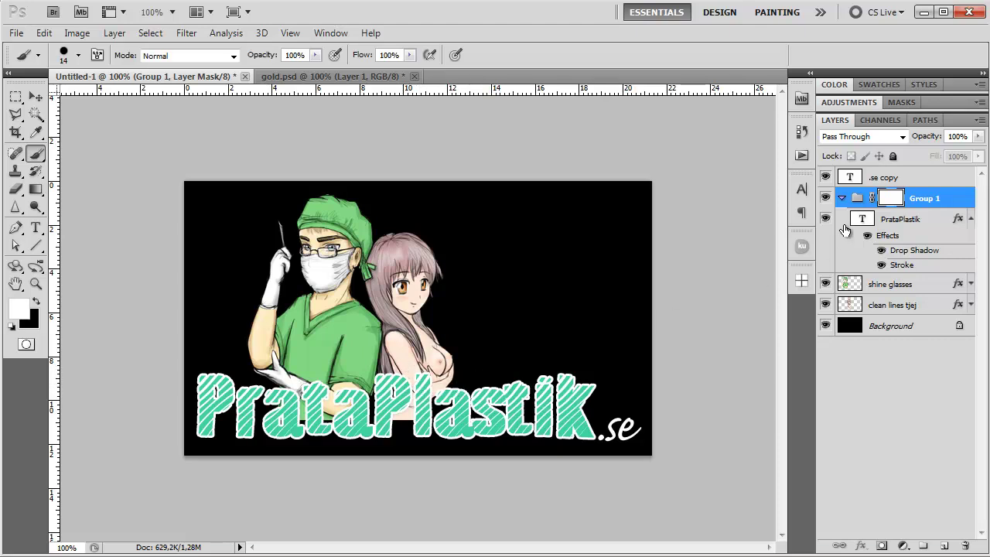
- Paint black on Group 1's mask over the forearm, then touch up the edge in white
click(38, 302)
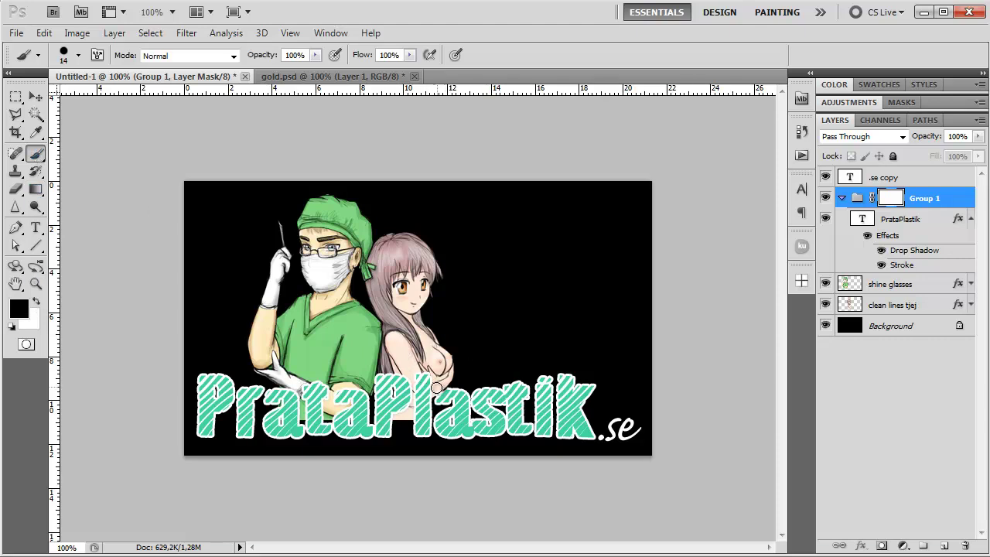
drag(424, 393, 442, 398)
ctrl+space+click(433, 399)
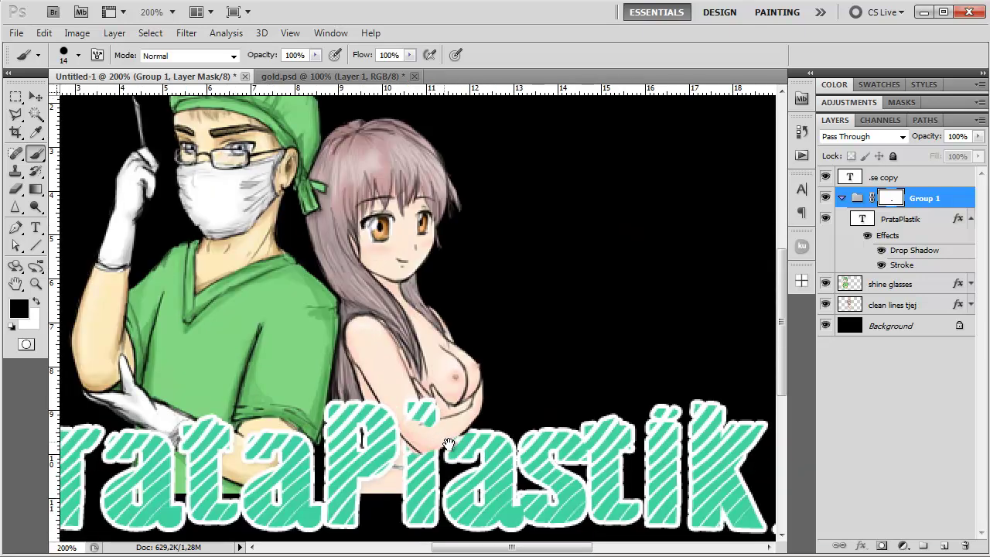
drag(449, 443, 448, 397)
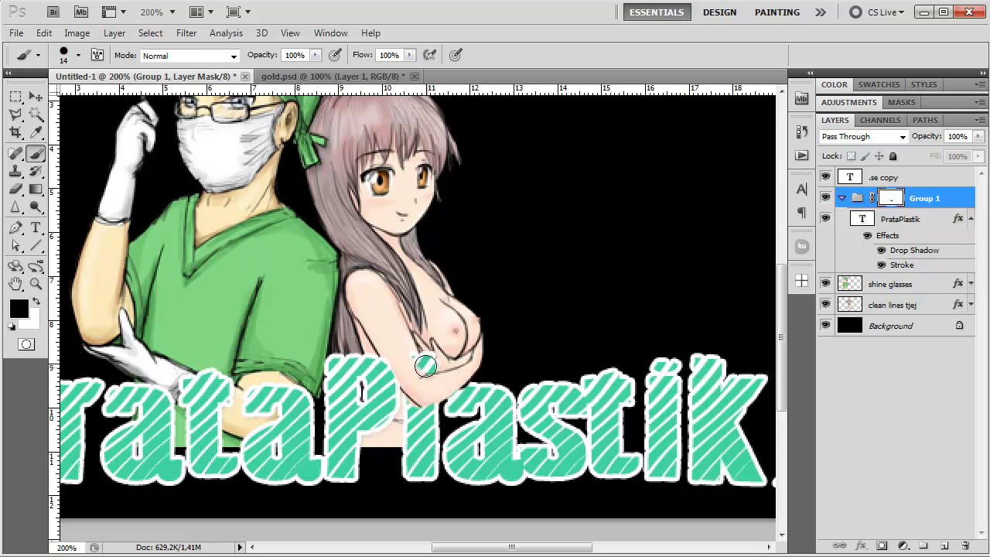
mouse_move(408, 349)
mouse_down()
mouse_move(394, 358)
mouse_move(408, 377)
mouse_up()
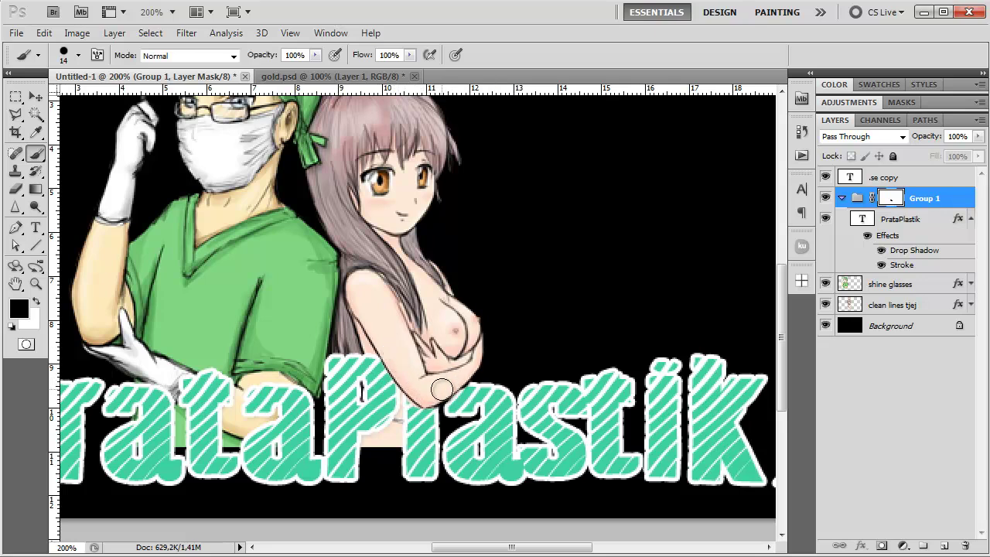
key(x)
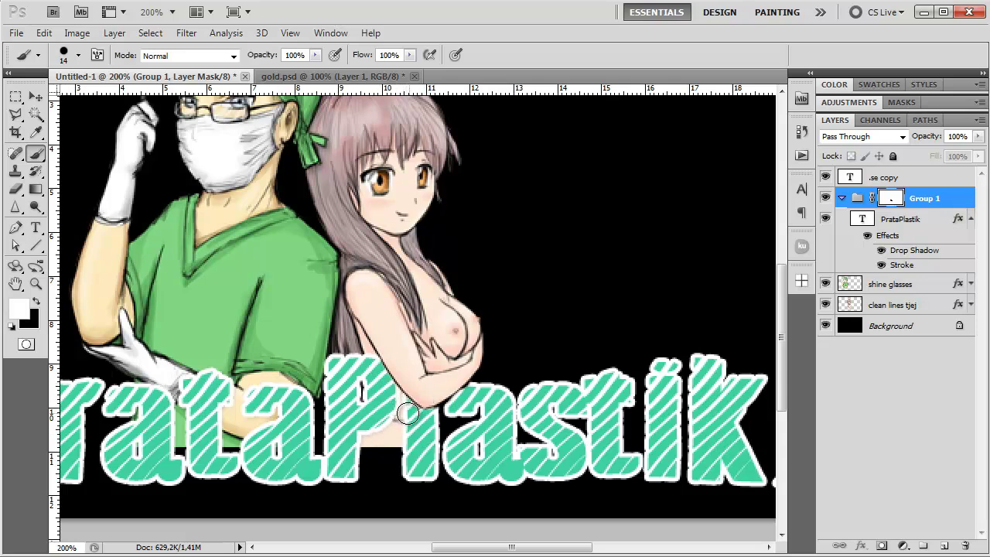
drag(408, 413, 438, 416)
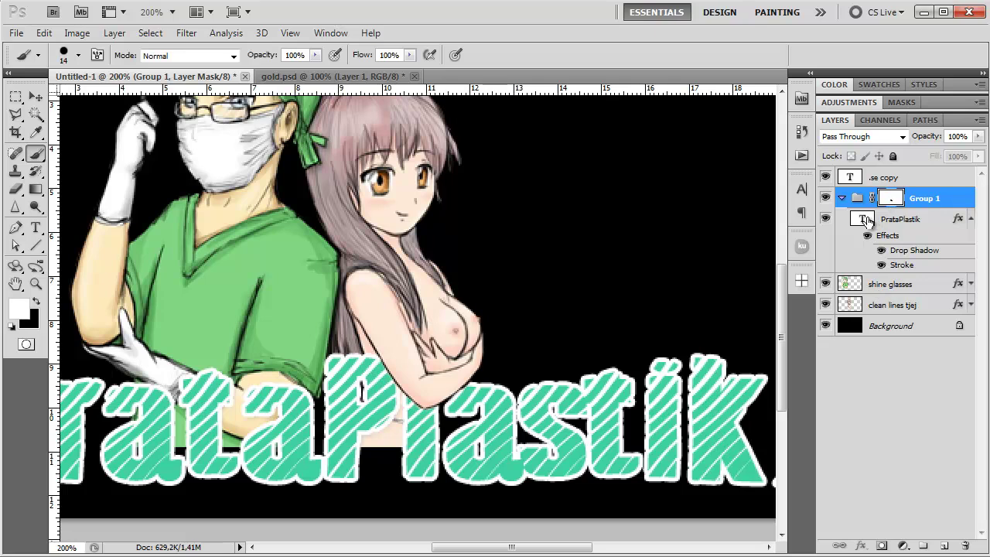
- Change the logo text from PrataPlastik to PrataBullar and commit the edit
double_click(865, 219)
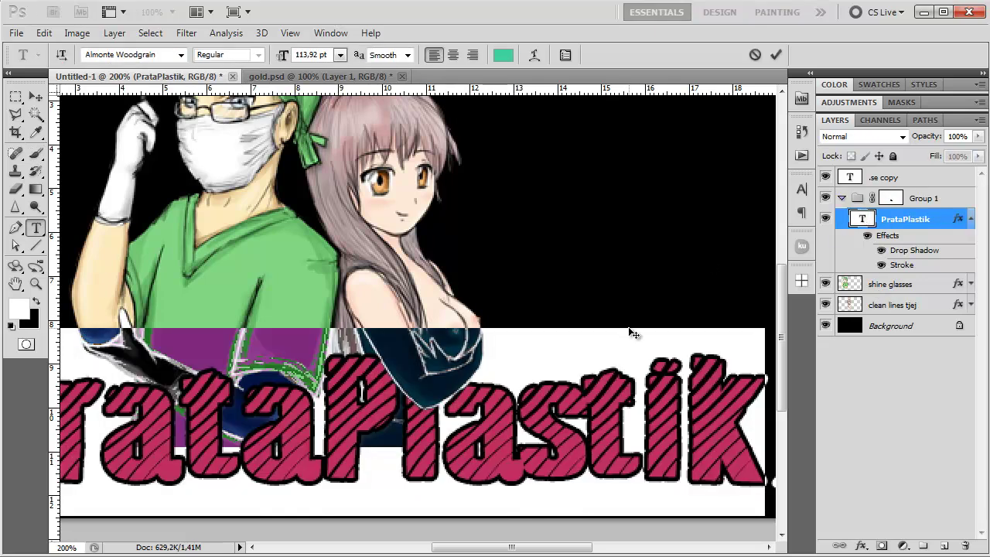
text(Prata)
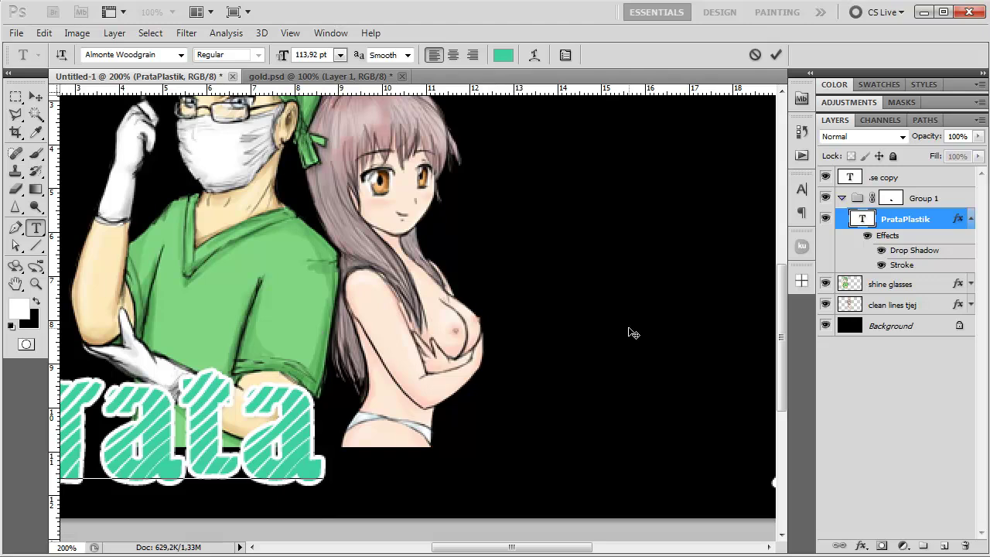
text(Bulla)
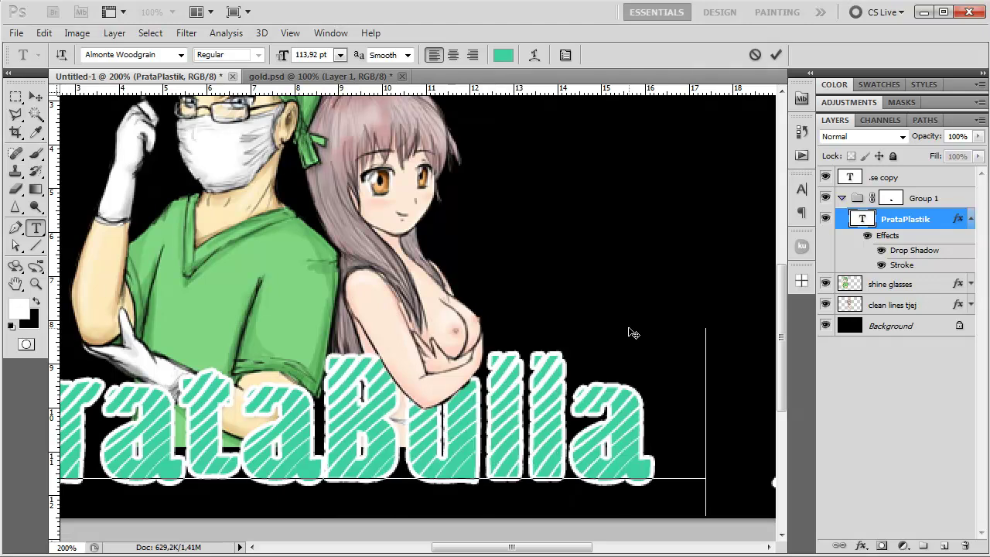
text(r)
click(776, 54)
key(b)
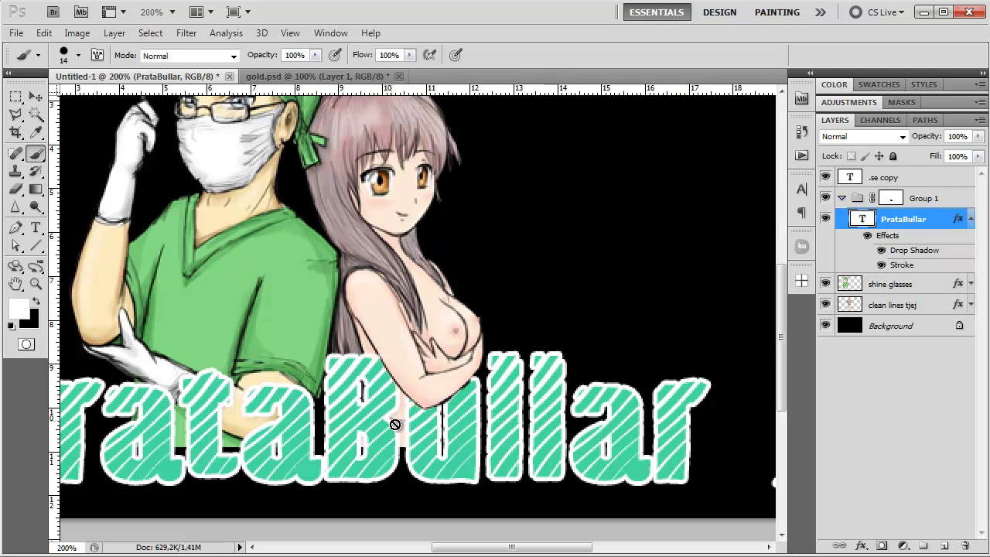
click(36, 96)
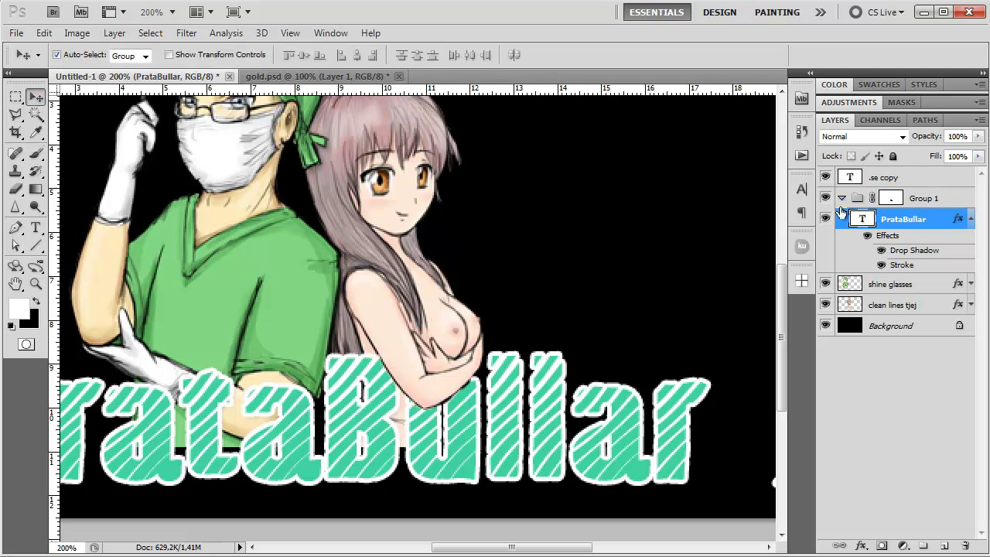
- Test-move the PrataBullar lettering right, then undo it back to its original position
drag(284, 416, 352, 416)
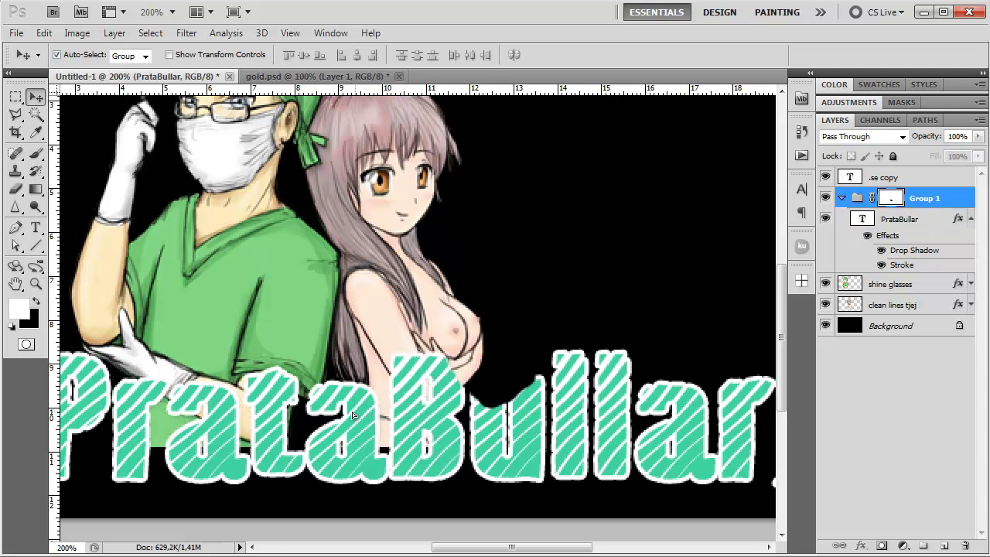
key(ctrl+z)
key(ctrl+alt+z)
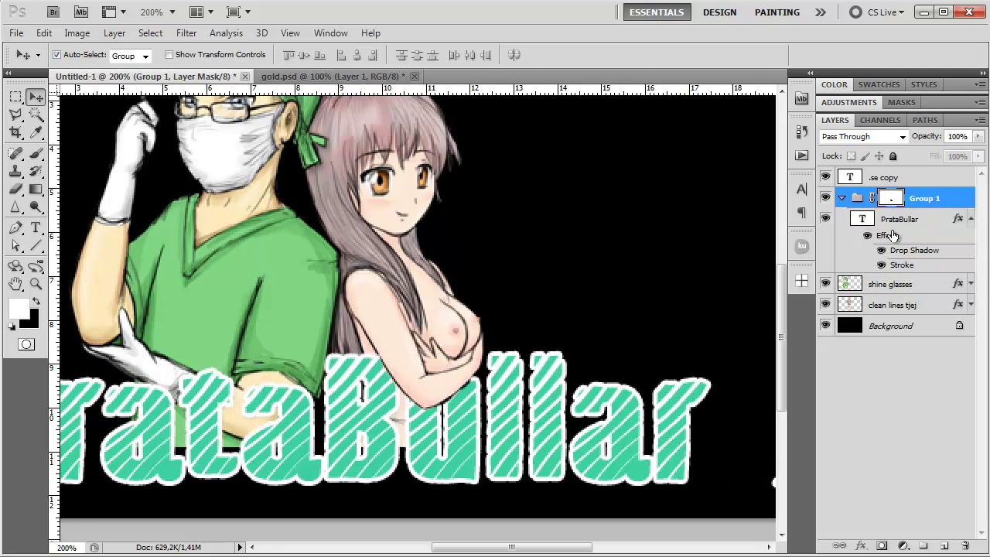
click(899, 220)
key(ctrl+shift+z)
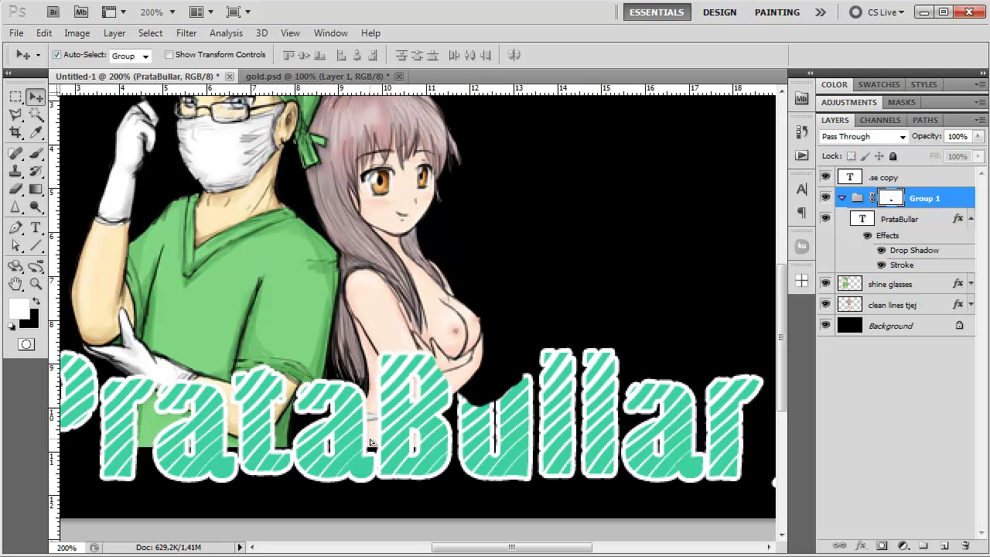
key(ctrl+alt+z)
- Unlink Group 1's mask from its contents and reselect Group 1
click(890, 225)
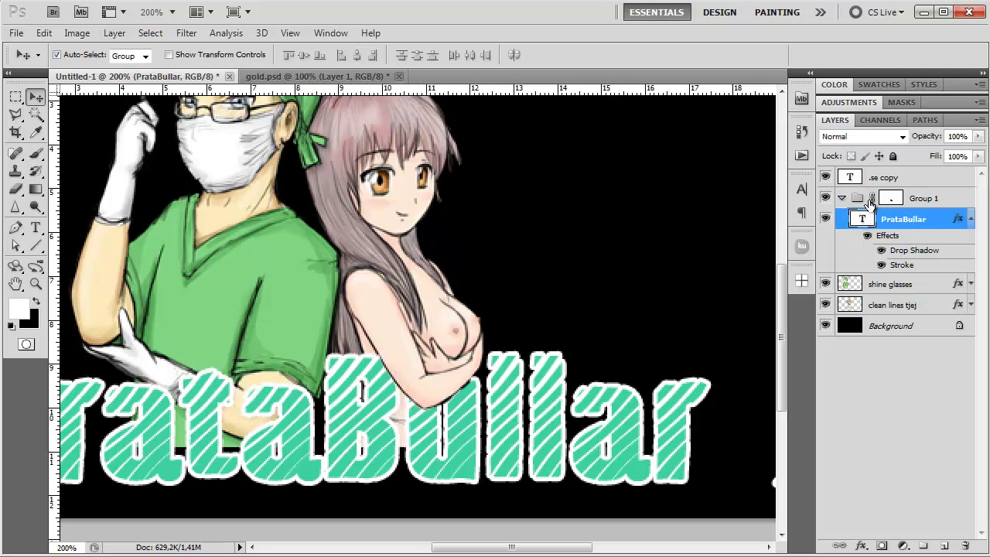
key(ctrl+alt+z)
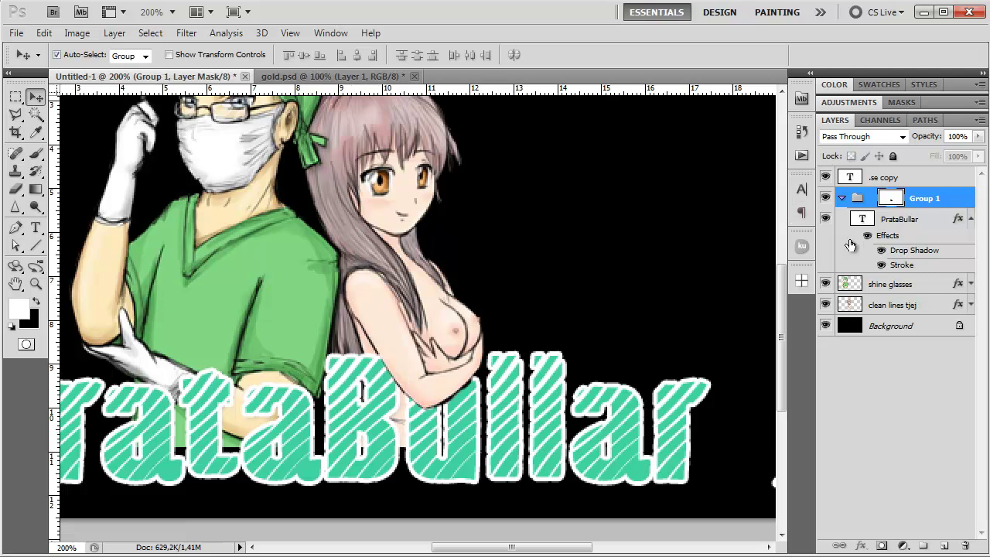
click(861, 226)
key(ctrl+alt+z)
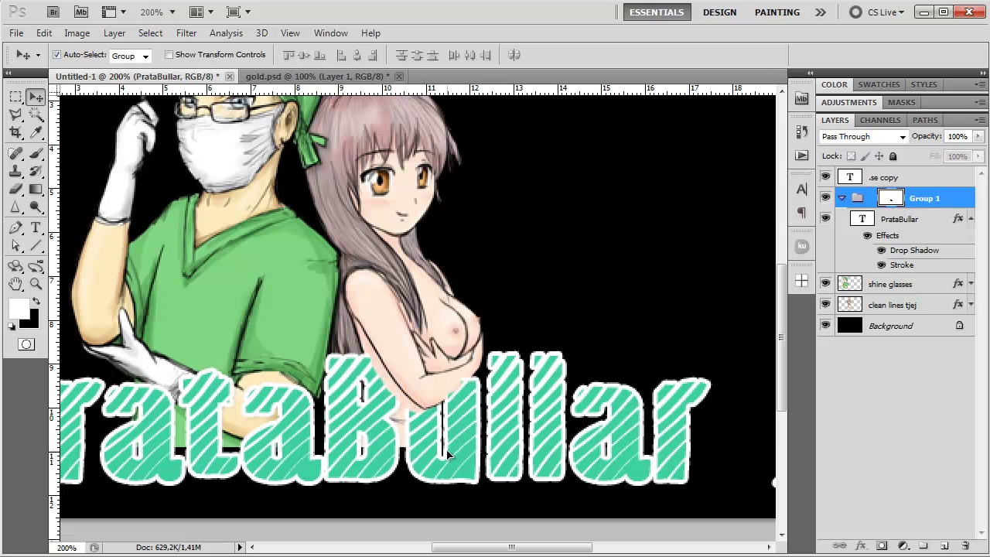
click(864, 226)
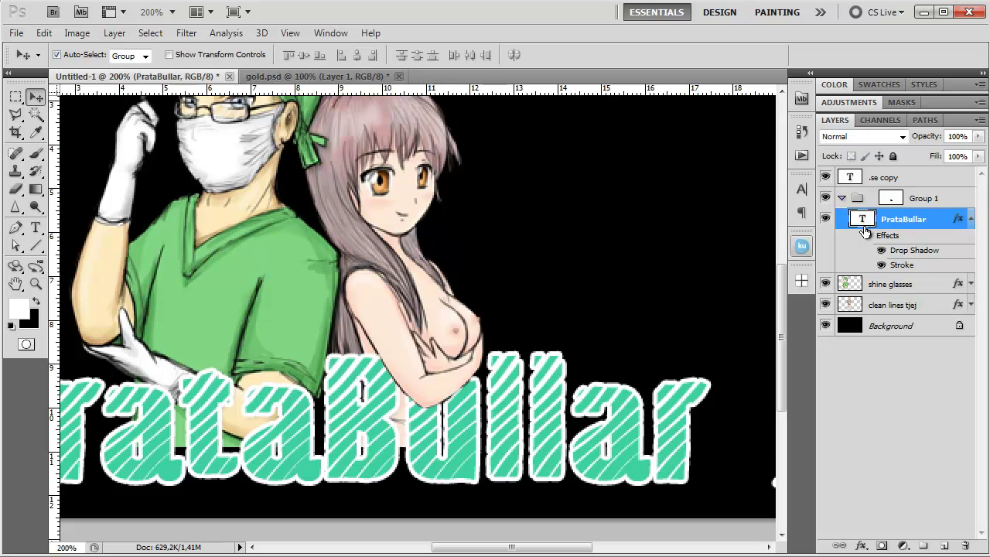
click(587, 459)
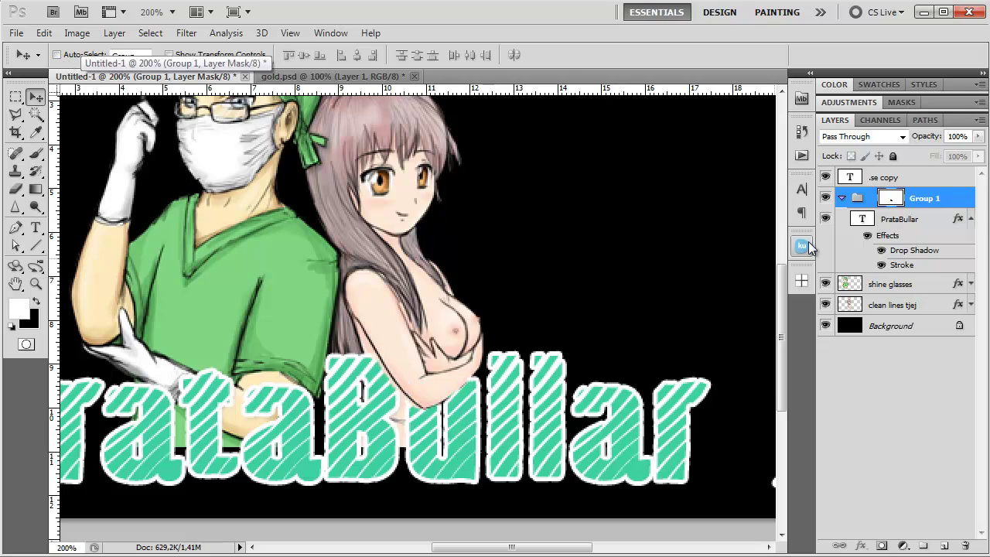
- Drag the PrataBullar lettering so the forearm crosses in front of the B
ctrl+click(461, 459)
mouse_move(505, 460)
mouse_down()
mouse_move(560, 456)
mouse_move(469, 452)
mouse_up()
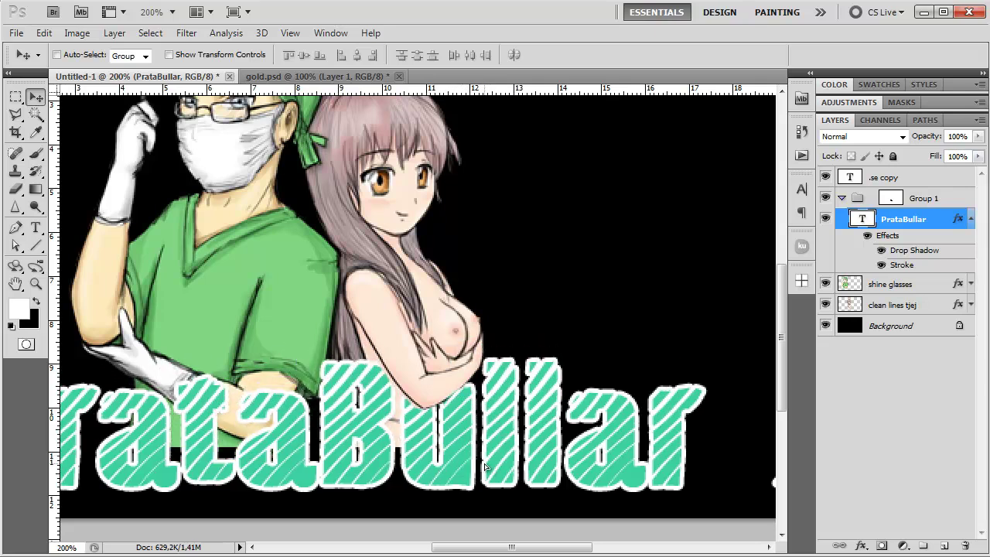
drag(470, 452, 481, 472)
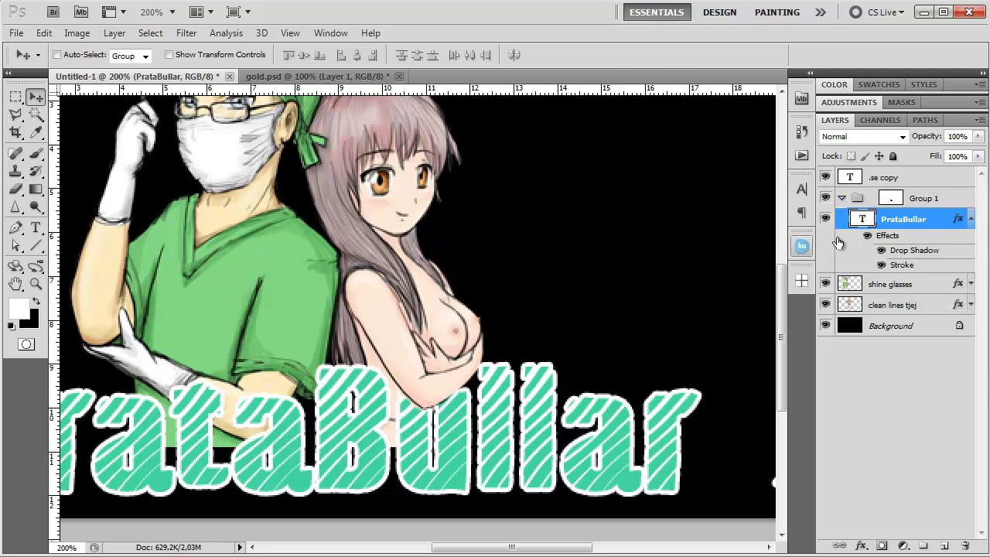
- Relink Group 1's mask and nudge the lettering slightly up into final position
click(886, 199)
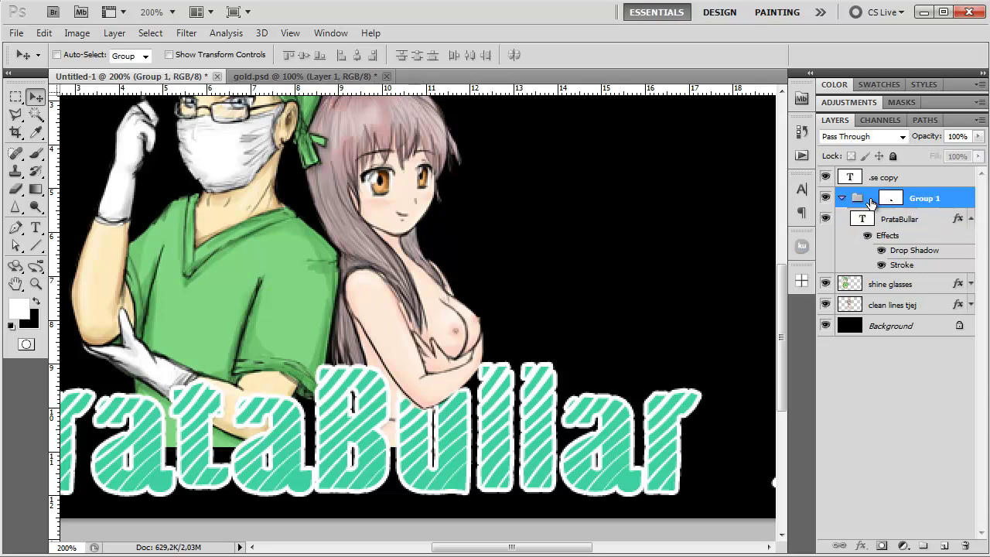
click(875, 222)
mouse_move(476, 443)
mouse_down()
mouse_move(466, 435)
mouse_move(476, 439)
mouse_up()
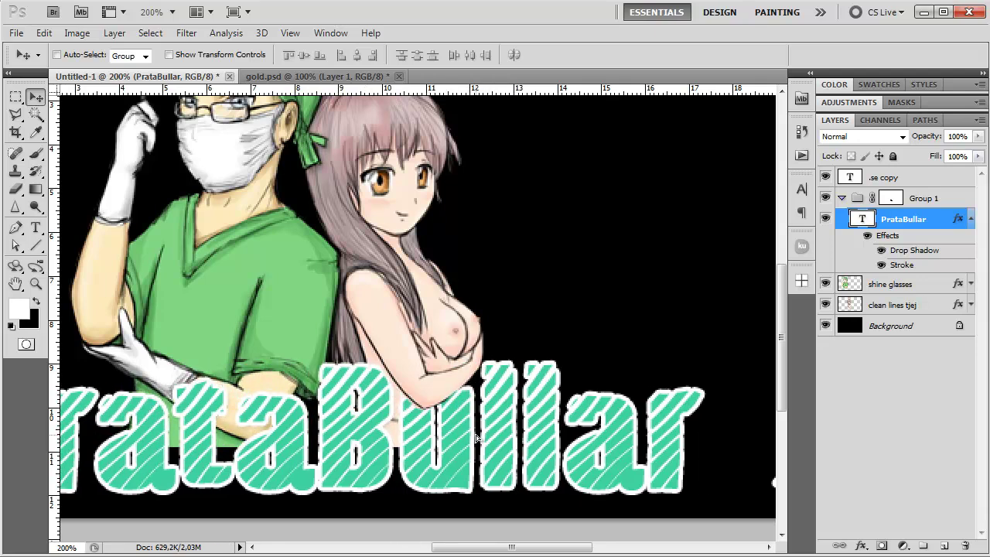
click(893, 199)
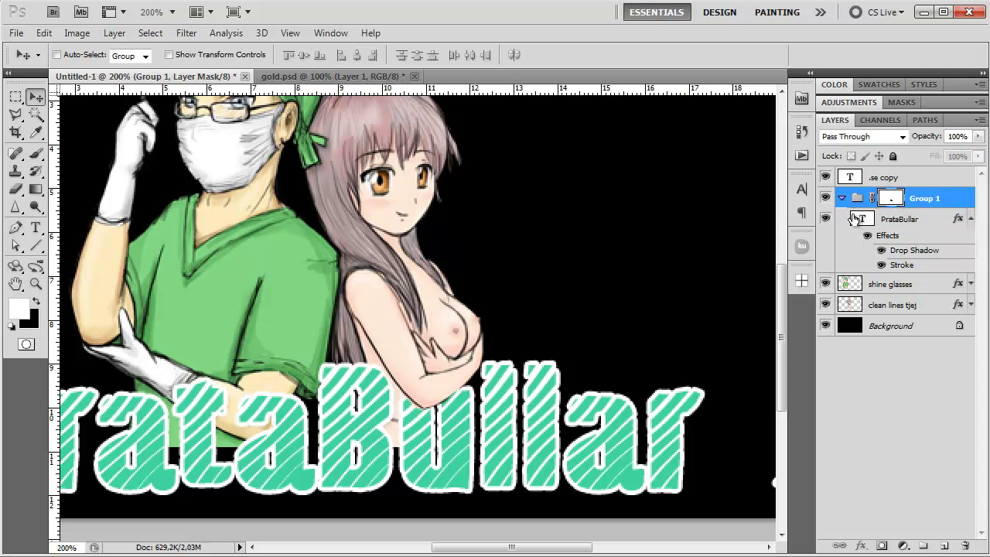
click(890, 237)
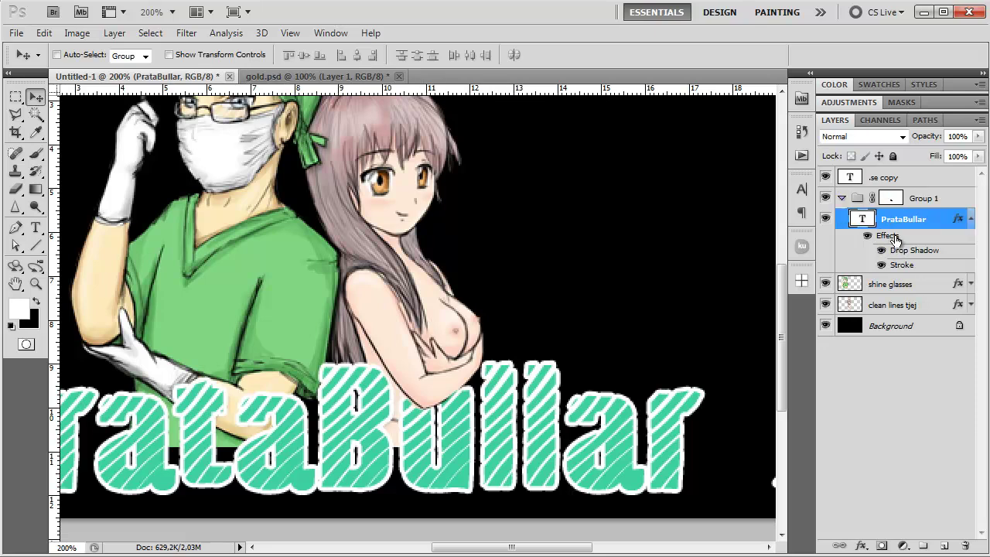